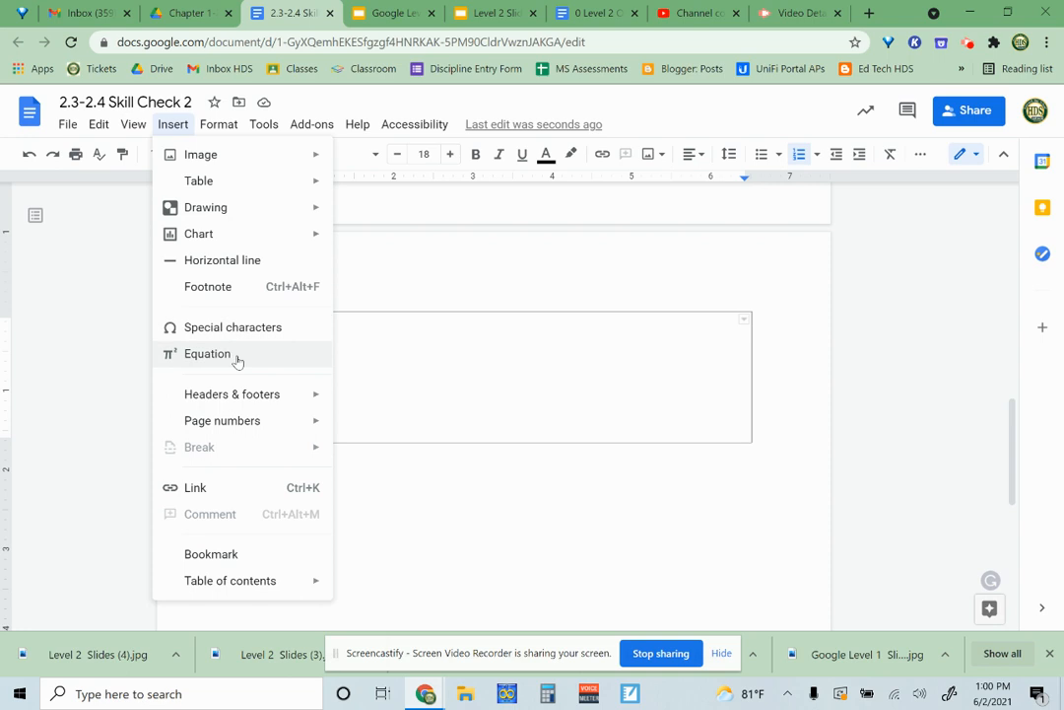
- Insert an equation in the question 6 box and start it with 5x
click(236, 357)
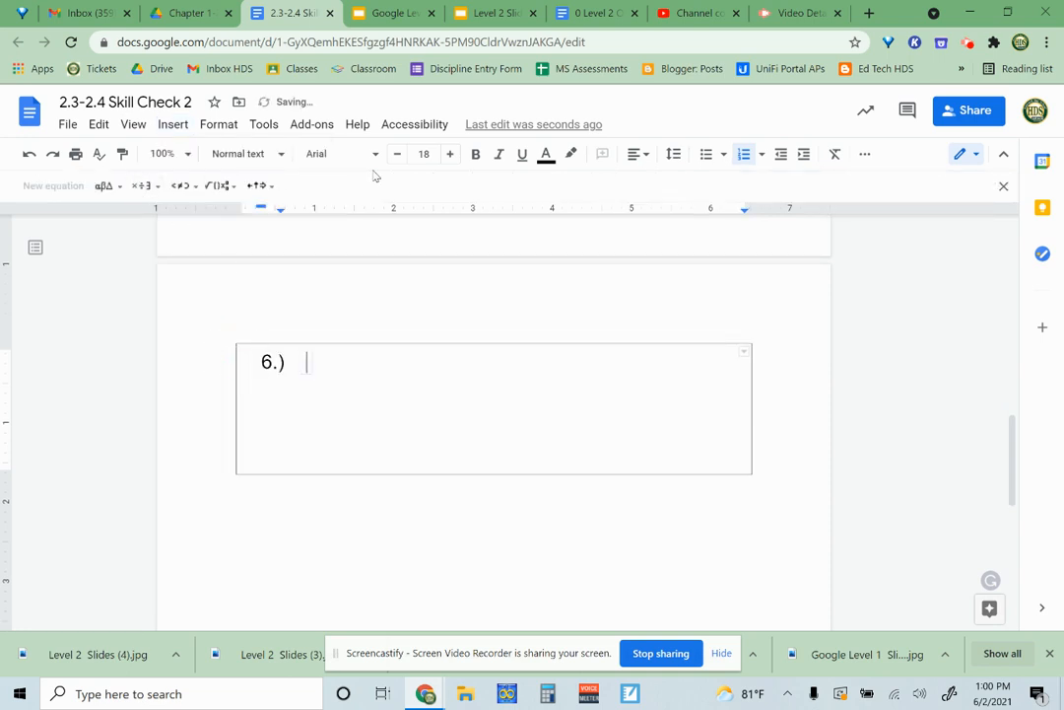
text(j)
key(BackSpace)
text(5x)
- Add a multiplication dot symbol after 5x in the equation
click(213, 191)
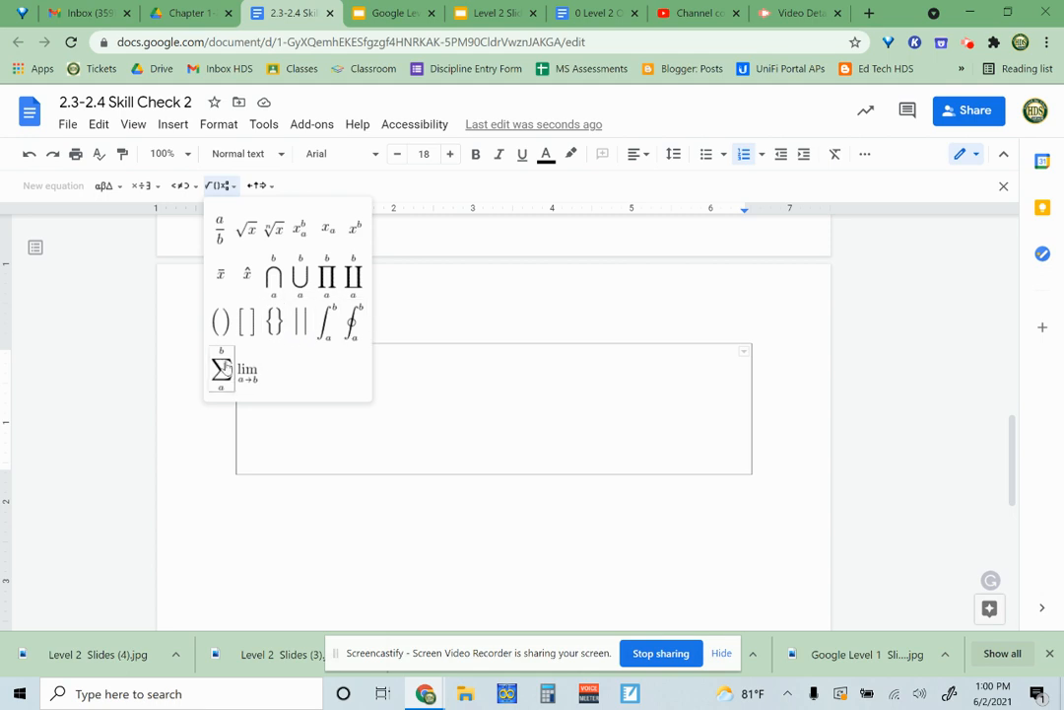
click(259, 187)
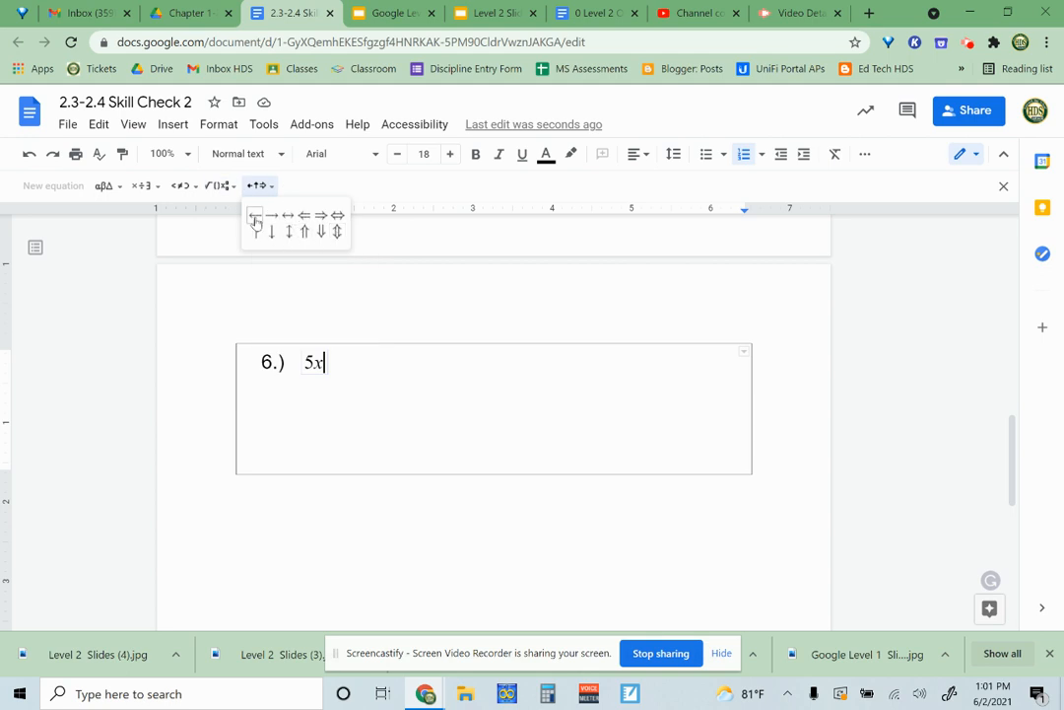
mouse_move(187, 185)
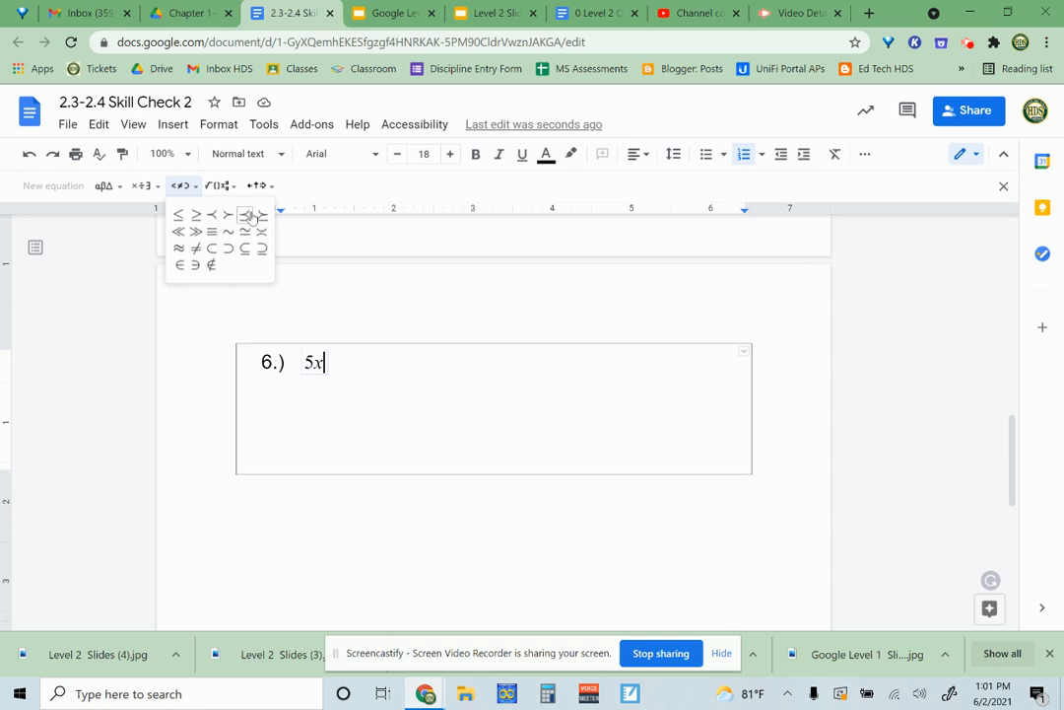
click(147, 187)
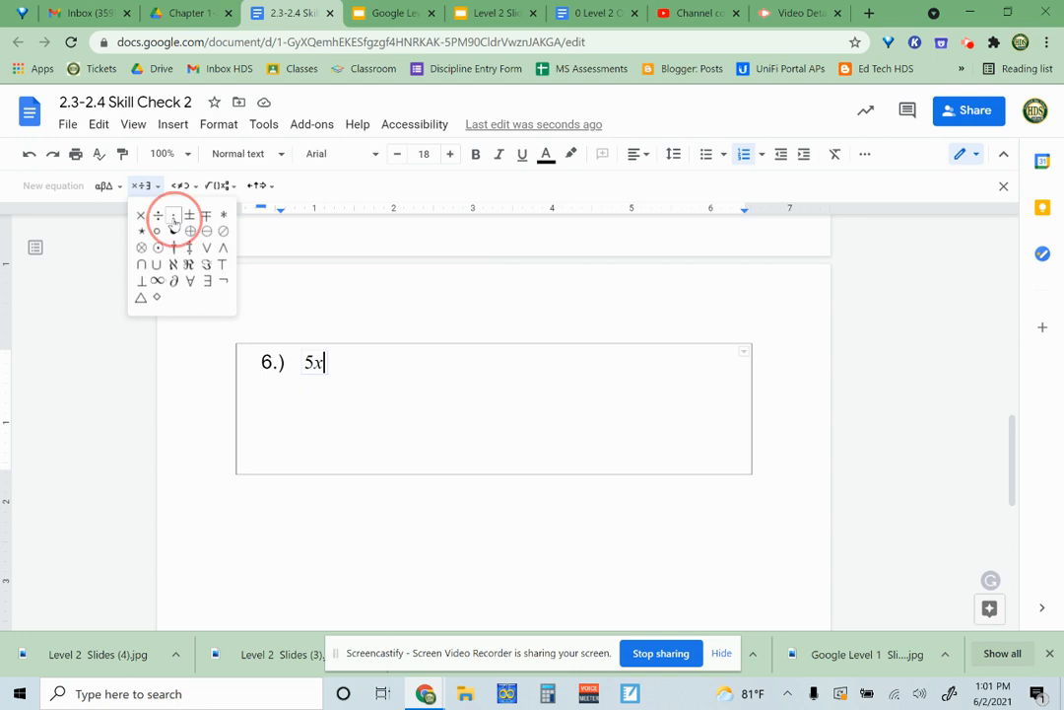
click(174, 217)
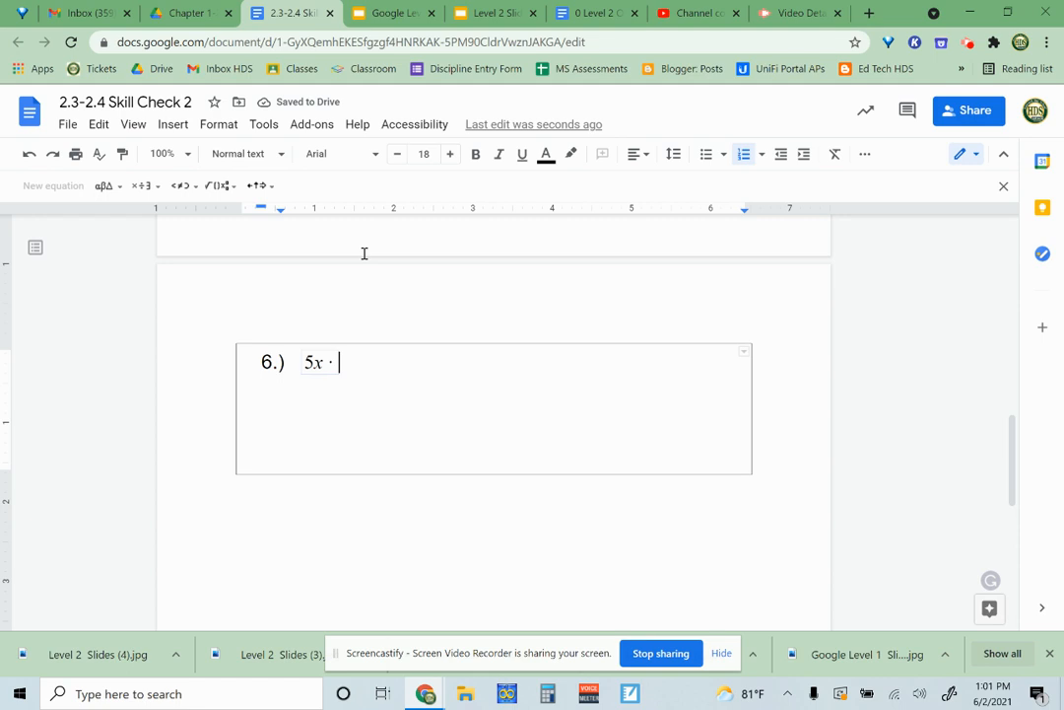
- Add a fraction after the multiplication dot with 7x squared as its numerator
click(215, 186)
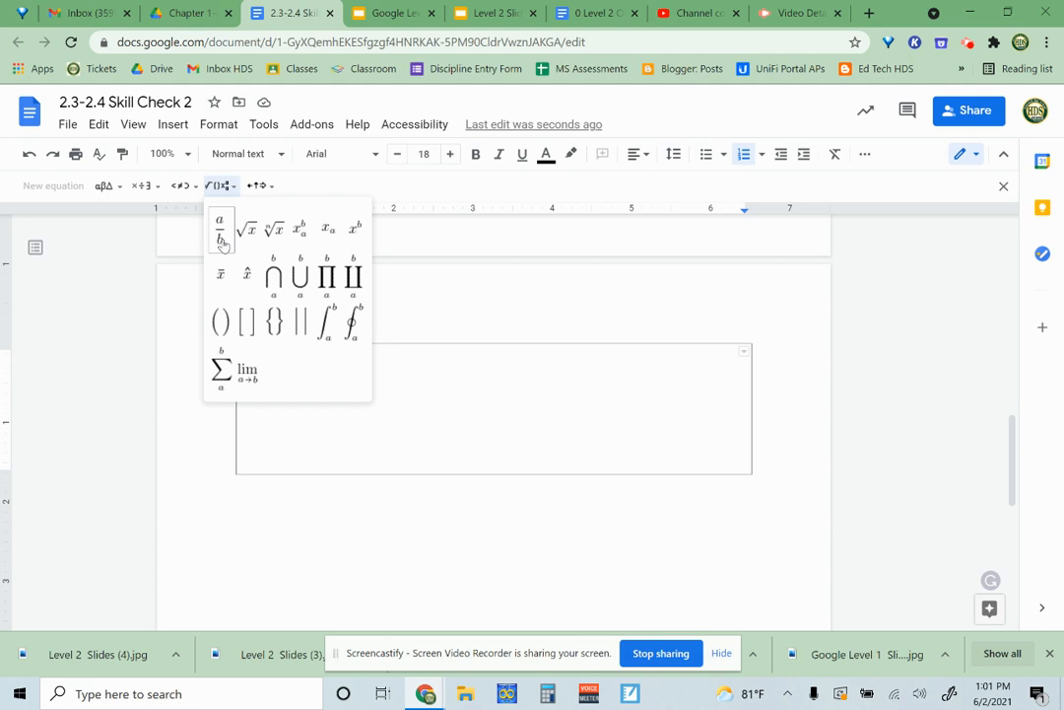
click(221, 241)
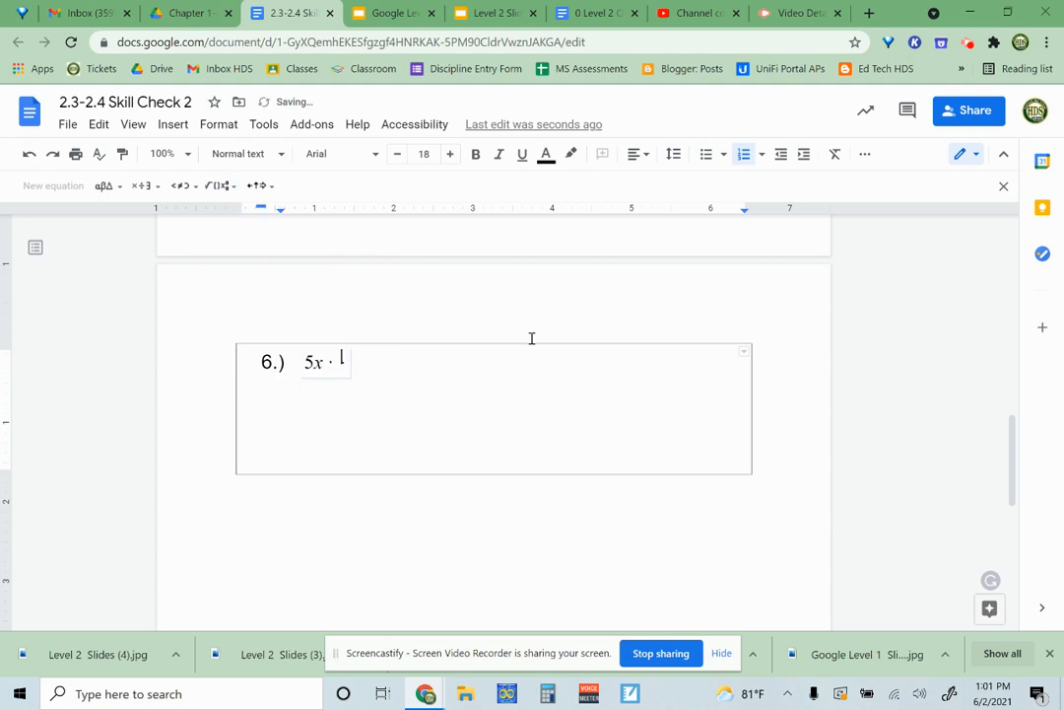
text(7)
click(220, 185)
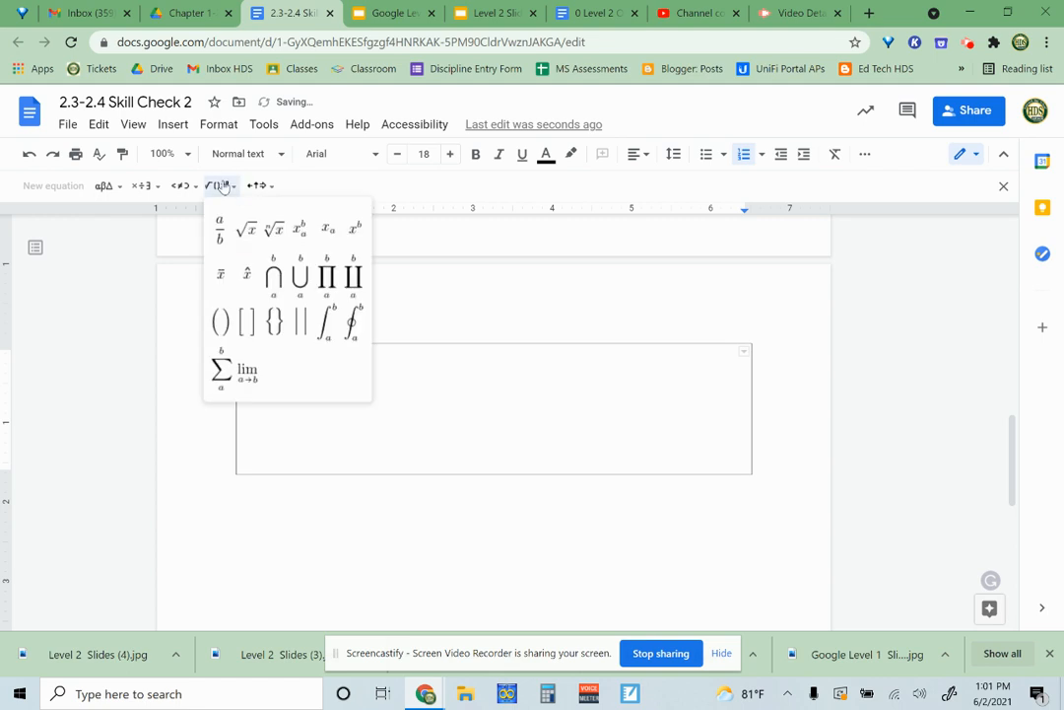
mouse_move(220, 188)
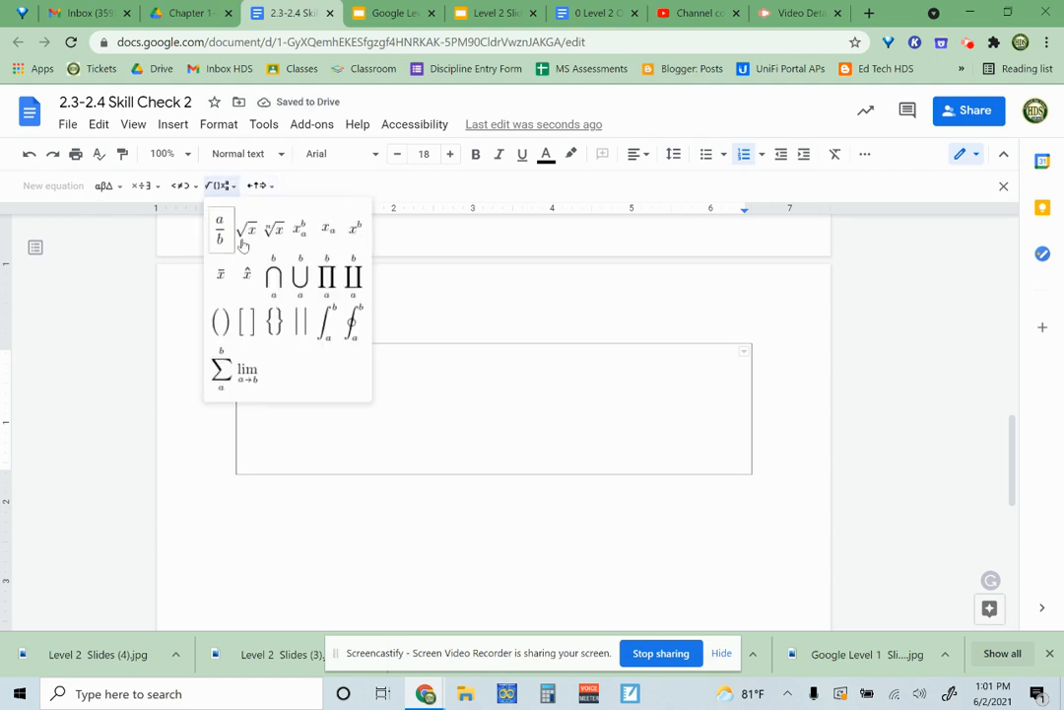
click(357, 234)
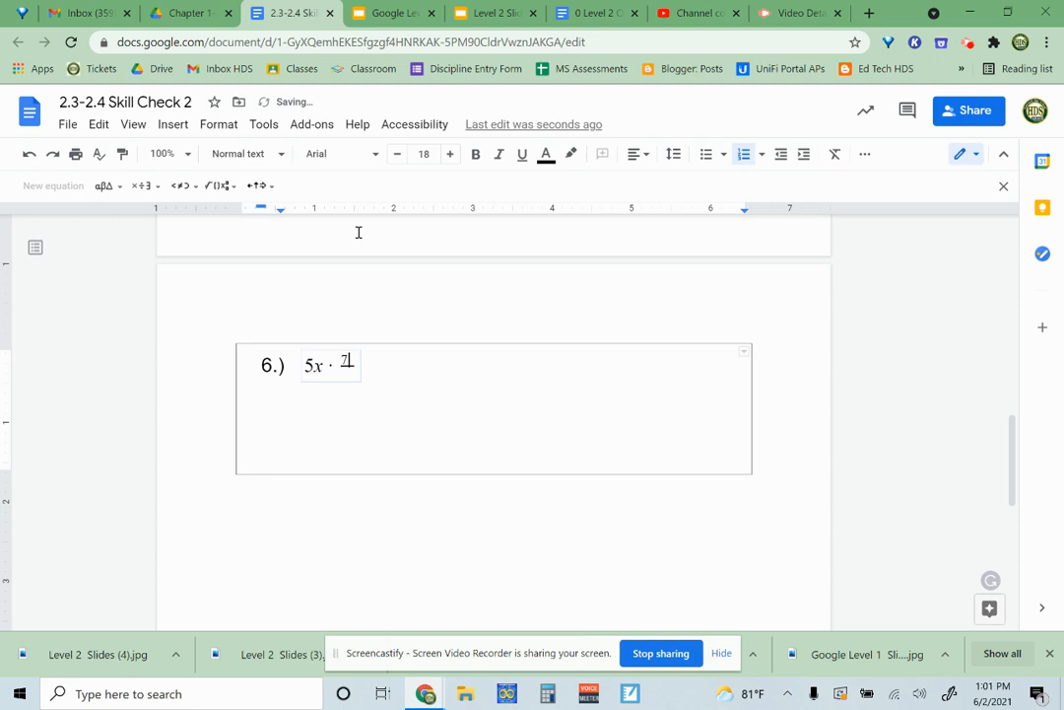
text(x)
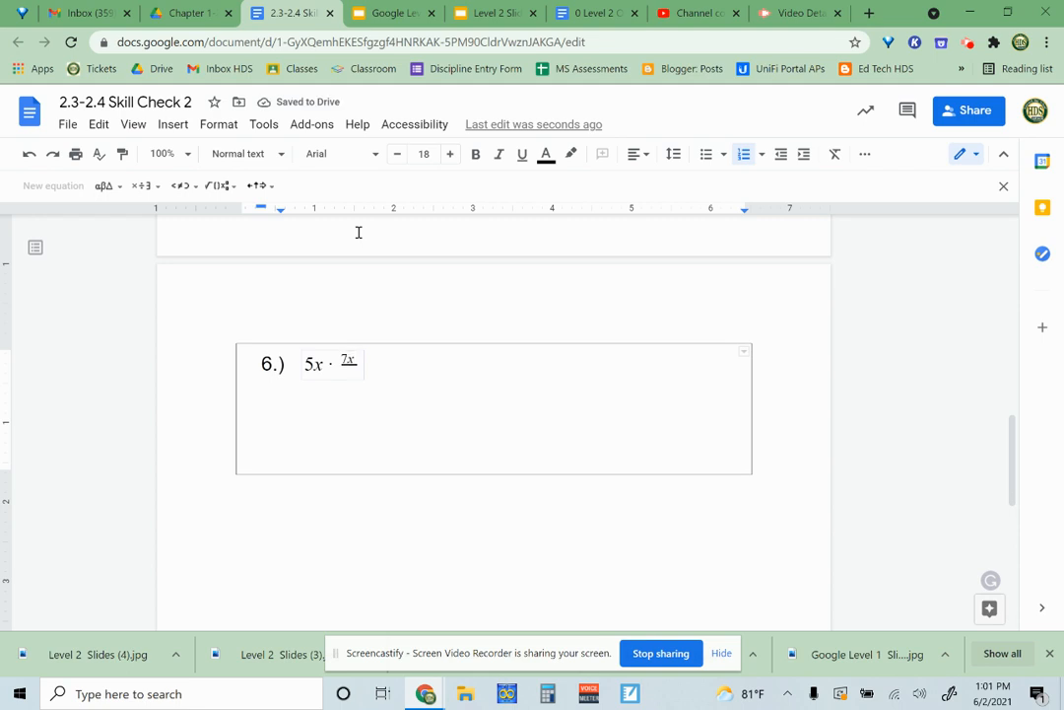
text(^2)
- Fill the fraction's denominator with the absolute value of x-3
key(Down)
click(219, 185)
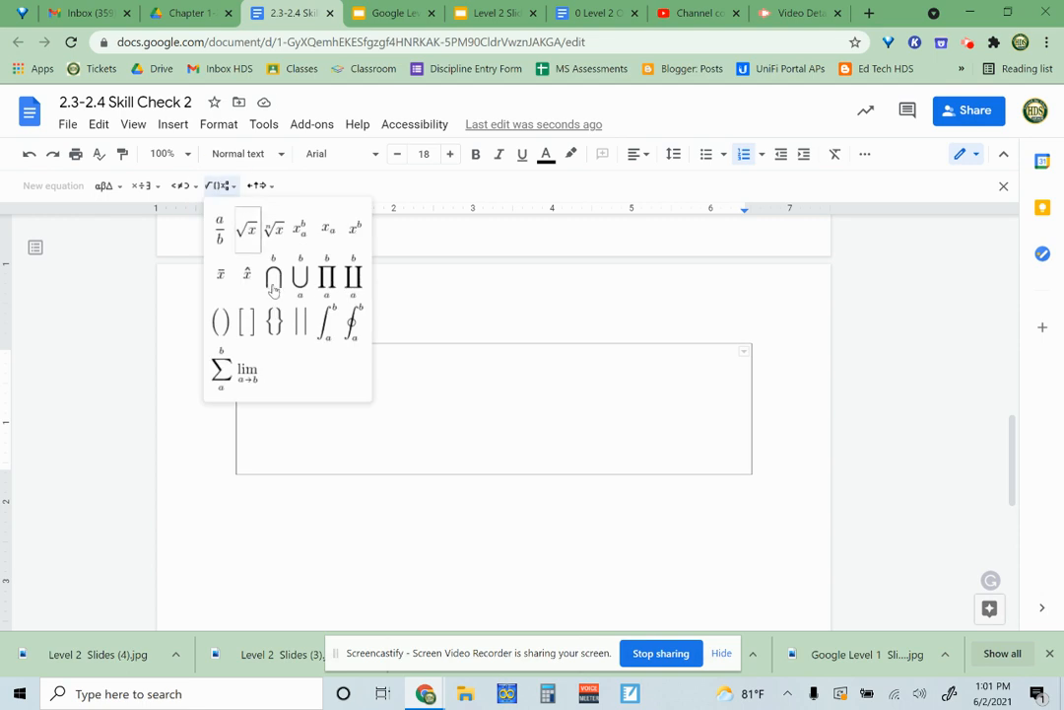
click(301, 322)
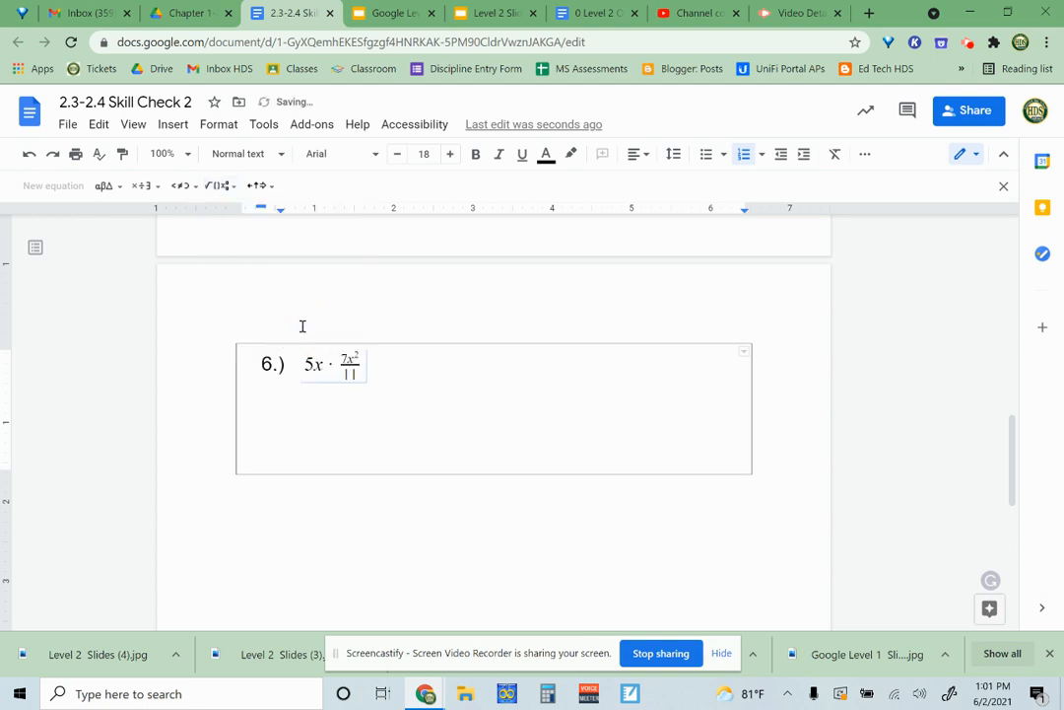
text(x-3)
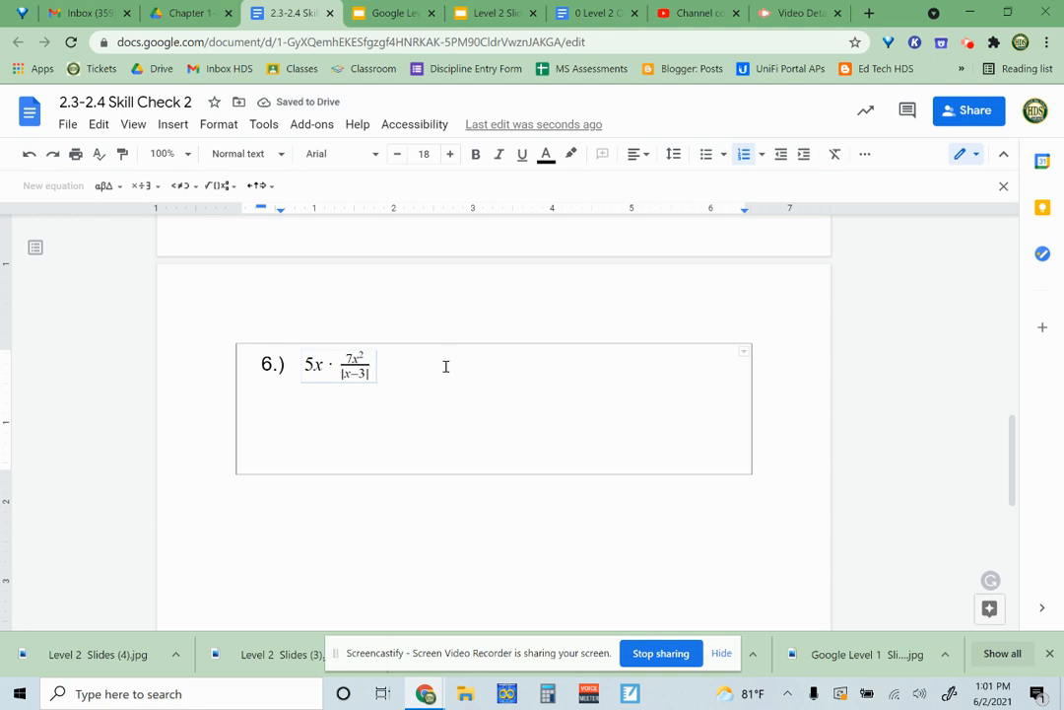
click(103, 186)
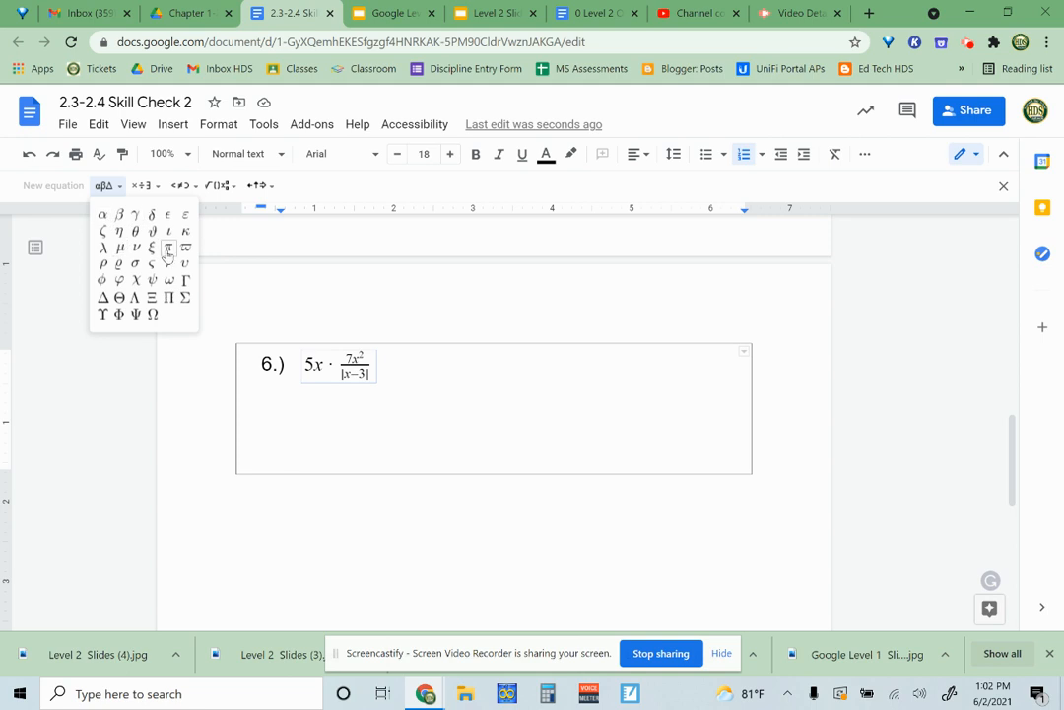
click(143, 186)
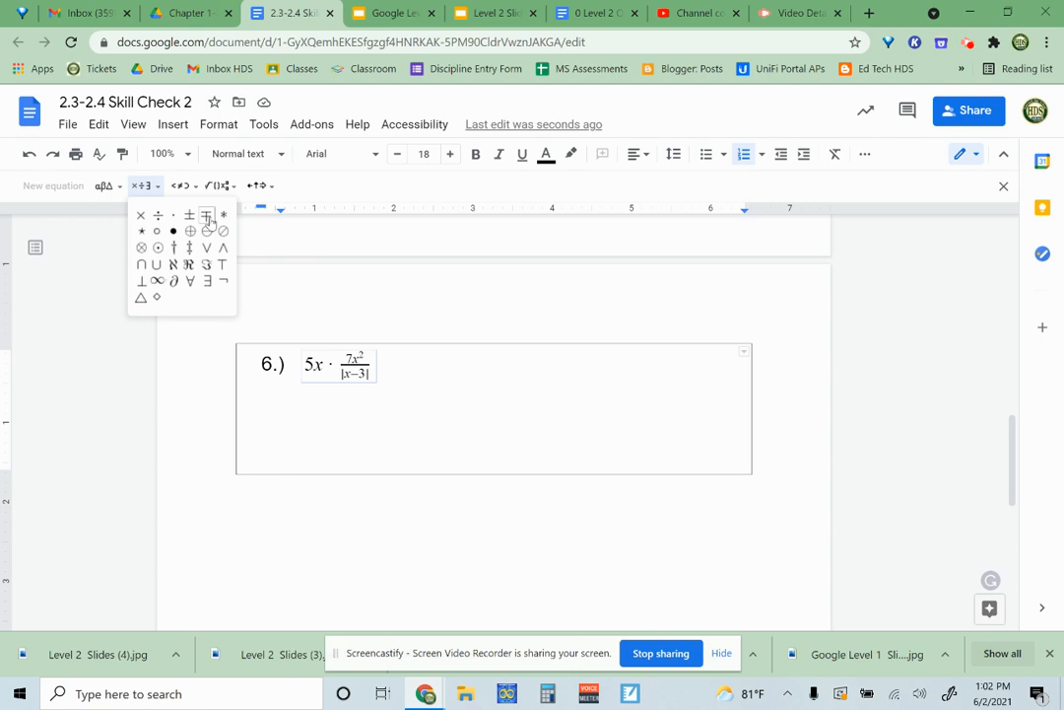
mouse_move(226, 194)
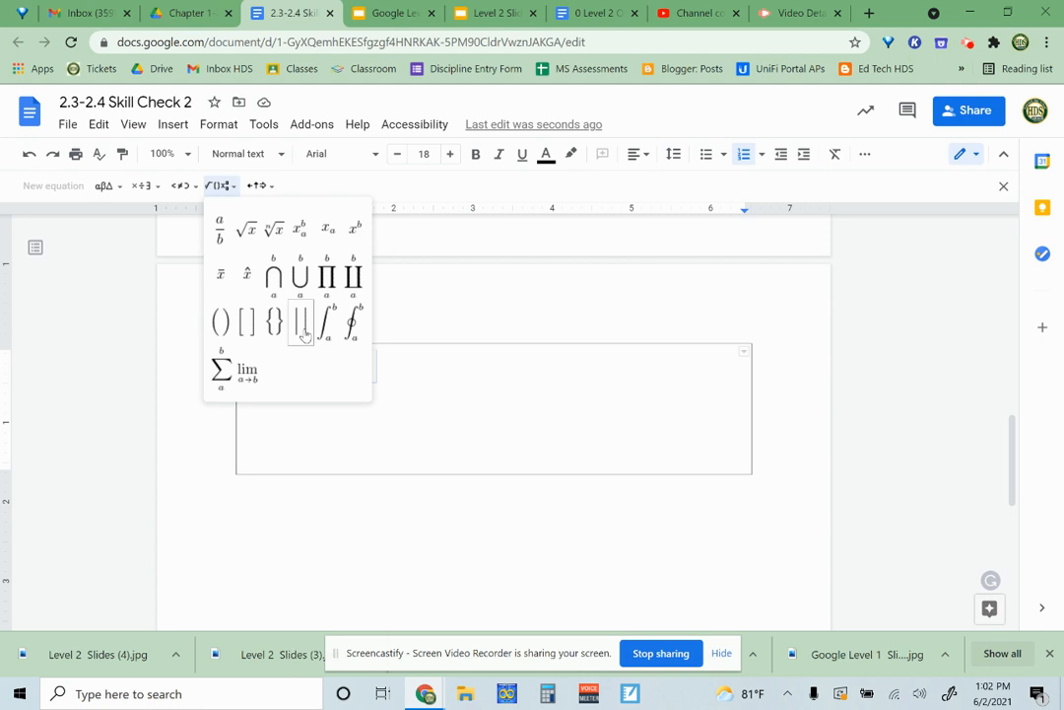
click(258, 185)
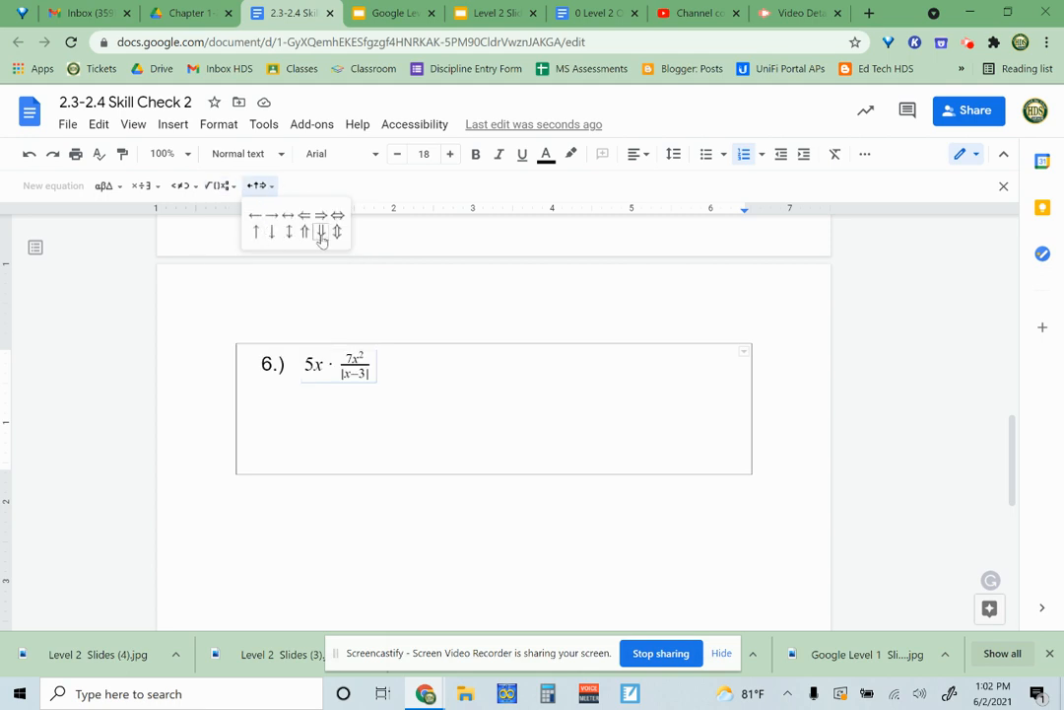
click(403, 350)
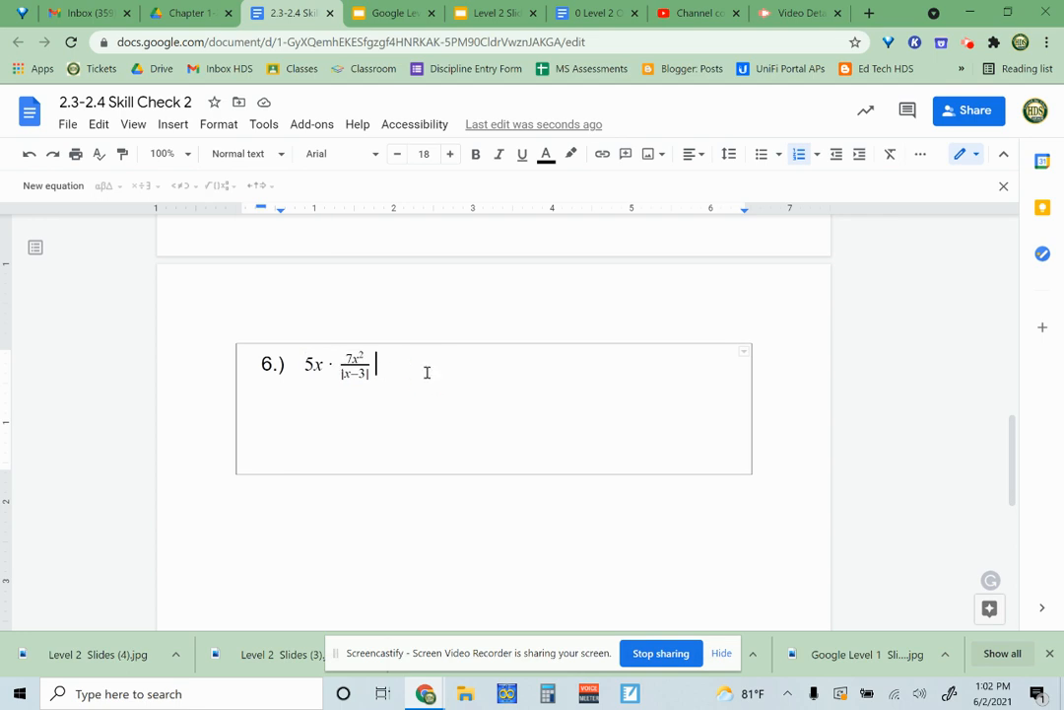
text(kmdnn)
key(BackSpace)
key(BackSpace)
key(BackSpace)
key(BackSpace)
key(BackSpace)
- Change the equation's leading coefficient to 6 so that its first term reads 6x
click(357, 363)
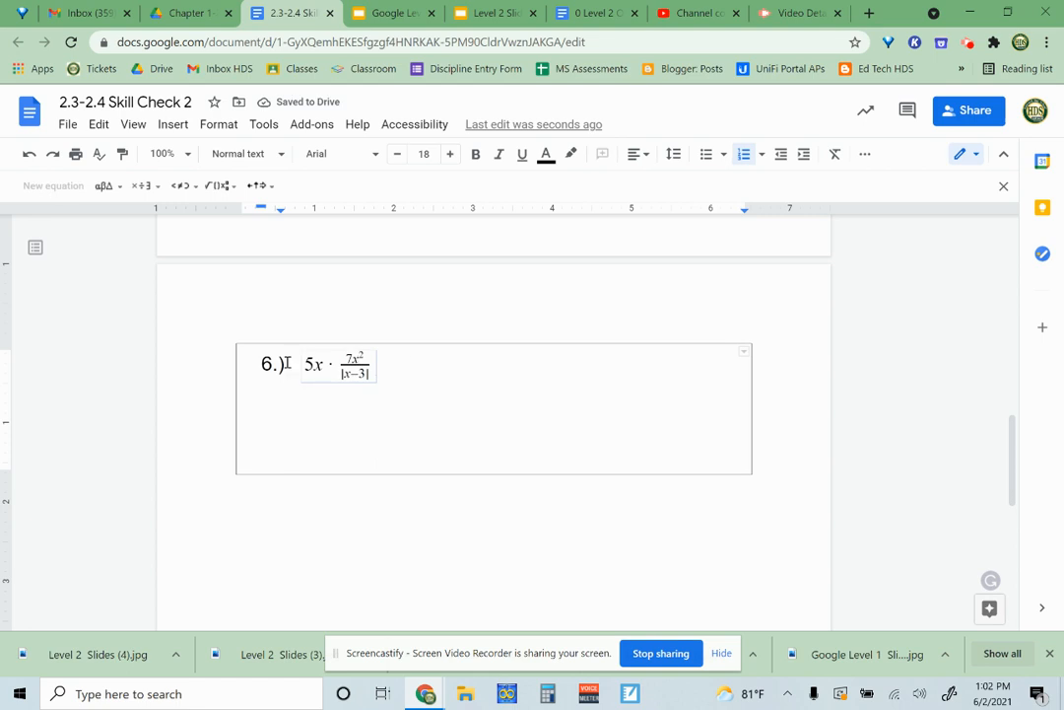
key(Left)
key(Left)
key(Left)
key(Left)
key(Left)
key(Left)
key(Left)
key(Left)
key(BackSpace)
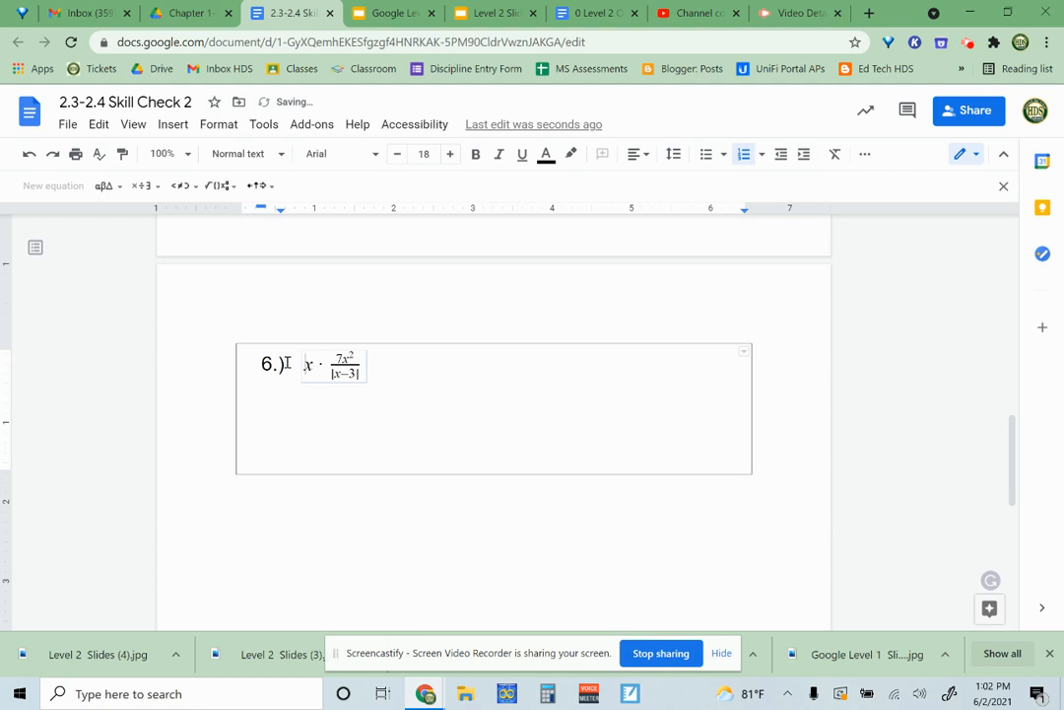
text(6)
key(Right)
key(Delete)
key(BackSpace)
text(x)
- Delete the whole fraction after the multiplication dot and undo the deletion
key(Right)
key(Right)
key(Right)
key(Right)
key(Right)
key(Right)
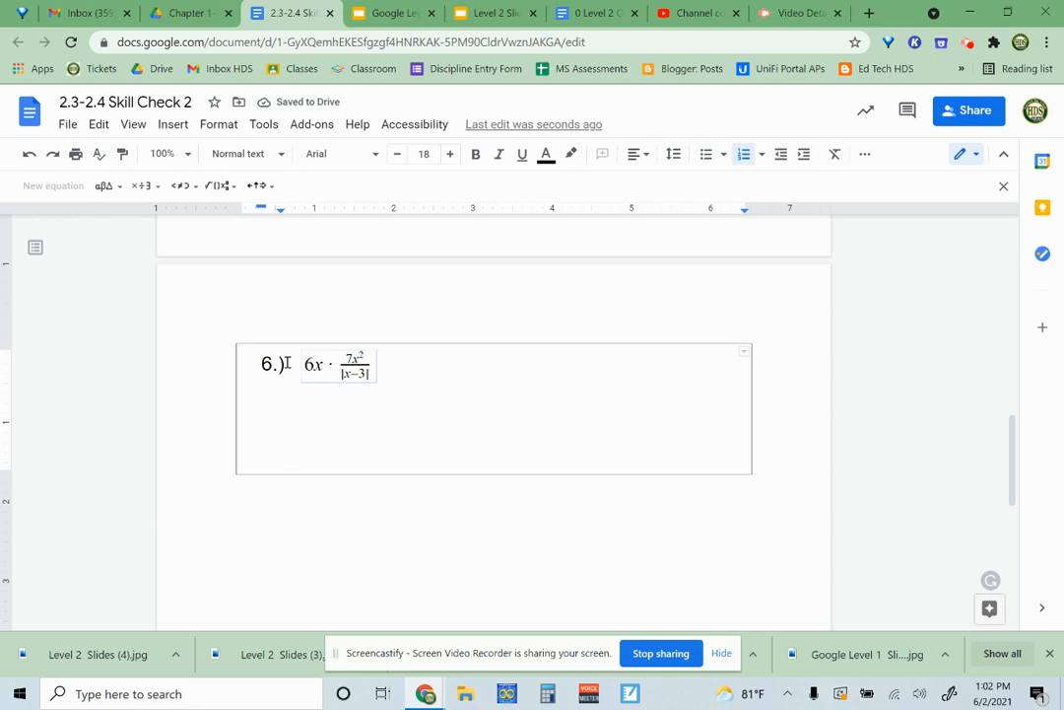
key(BackSpace)
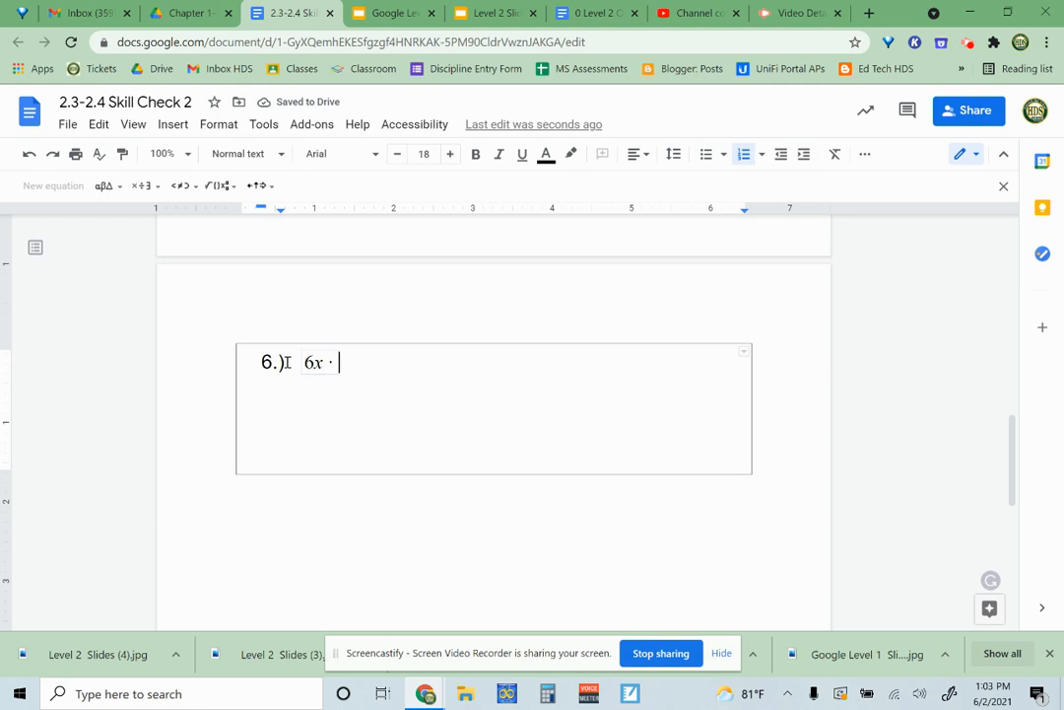
key(ctrl+z)
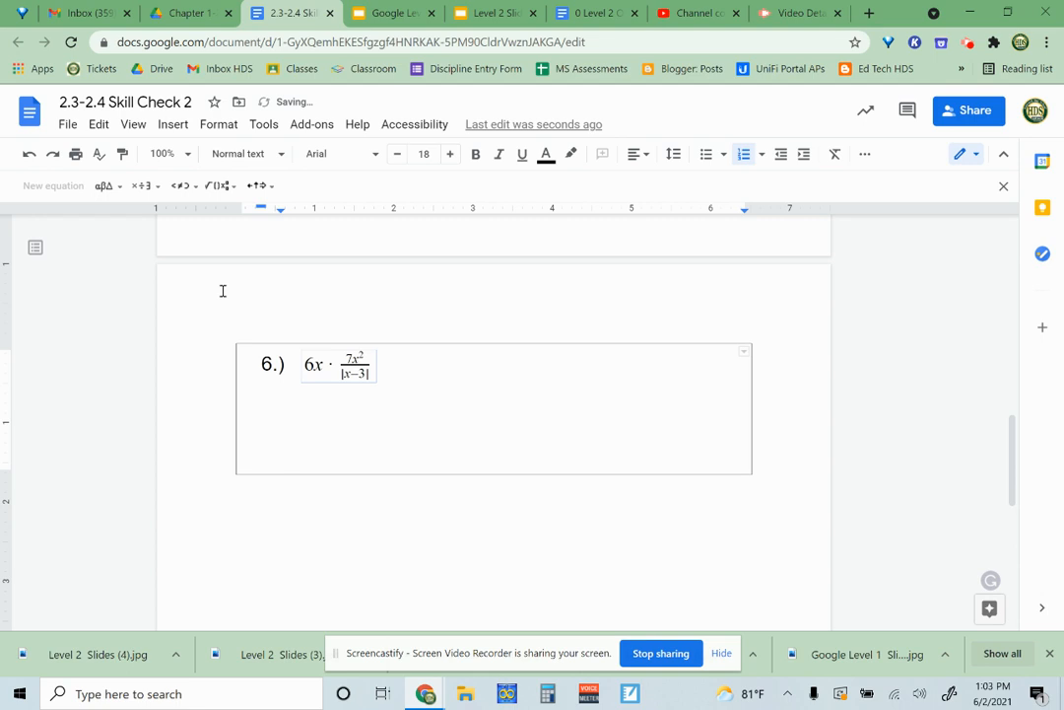
click(429, 365)
text(n)
key(BackSpace)
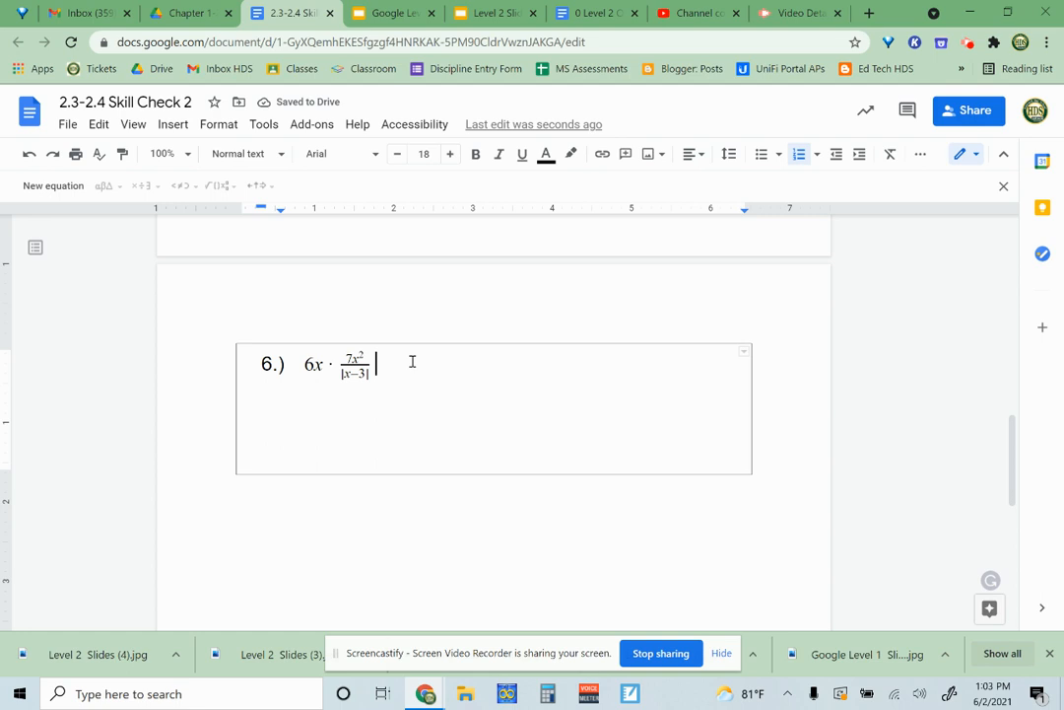
click(411, 361)
drag(411, 361, 295, 367)
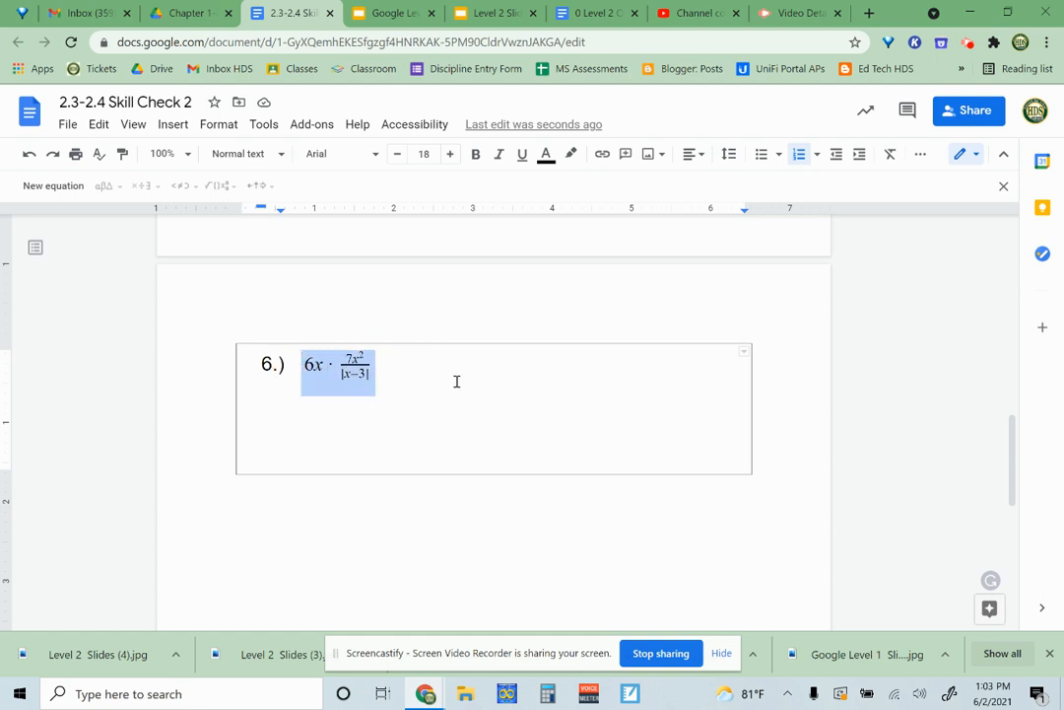
click(456, 382)
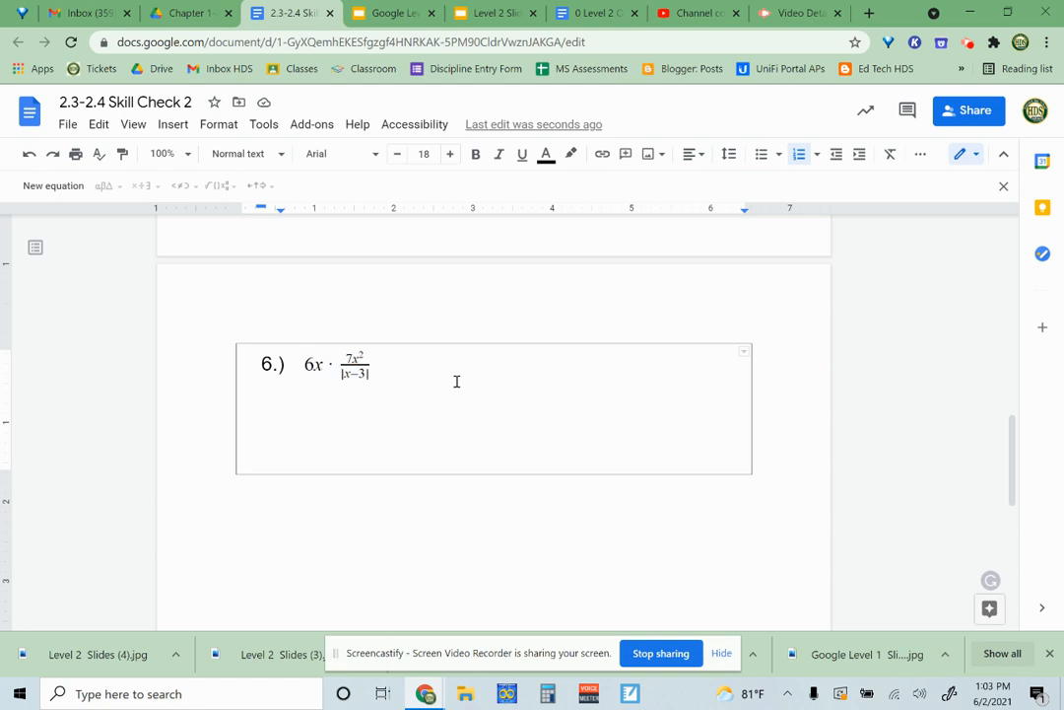
- Try to increase the equation's font size with its contents selected from inside the equation
click(358, 359)
drag(376, 378, 292, 356)
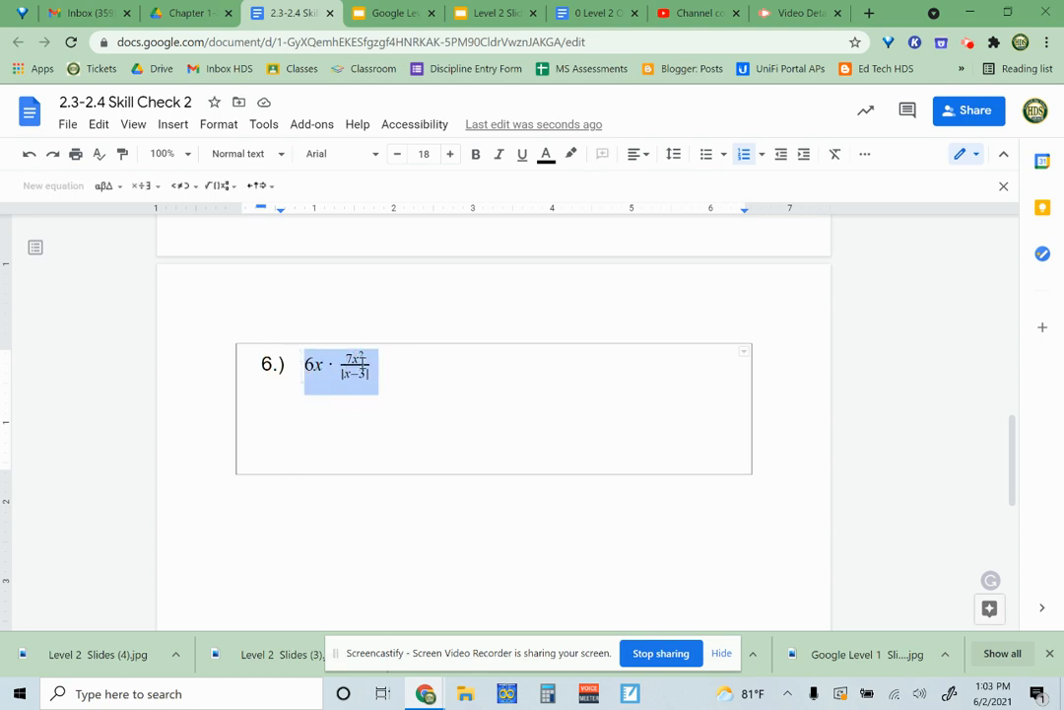
click(451, 154)
click(451, 153)
click(451, 154)
click(450, 155)
click(451, 155)
click(416, 373)
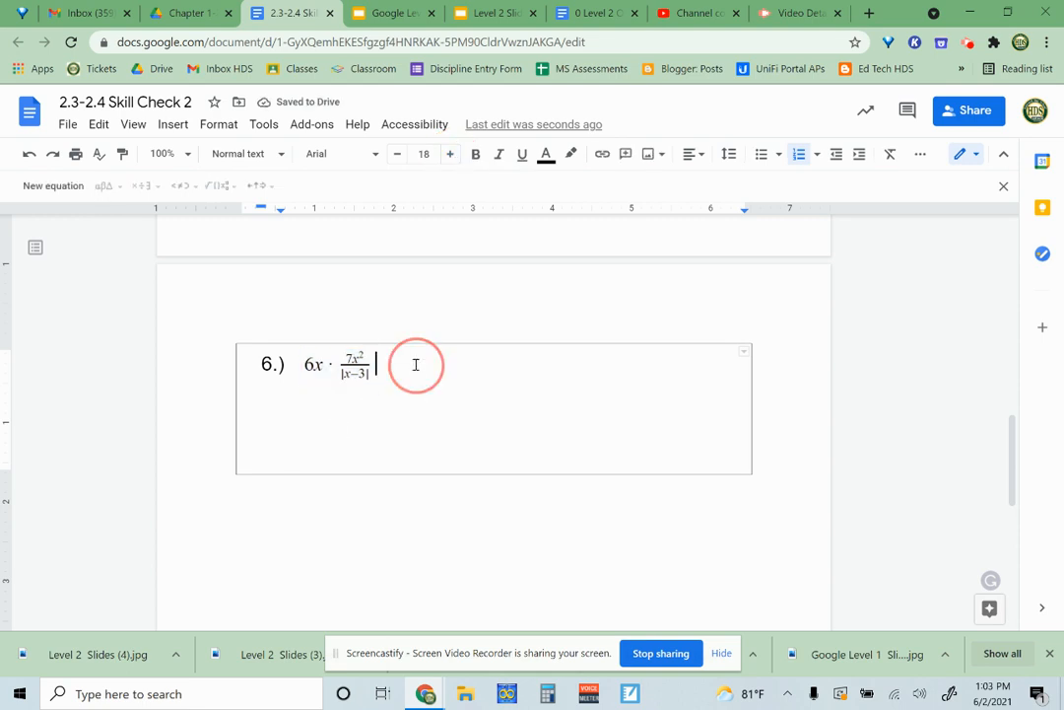
- Select the whole equation from outside its box and increase its font size to 24
drag(416, 366, 285, 381)
click(450, 153)
click(450, 154)
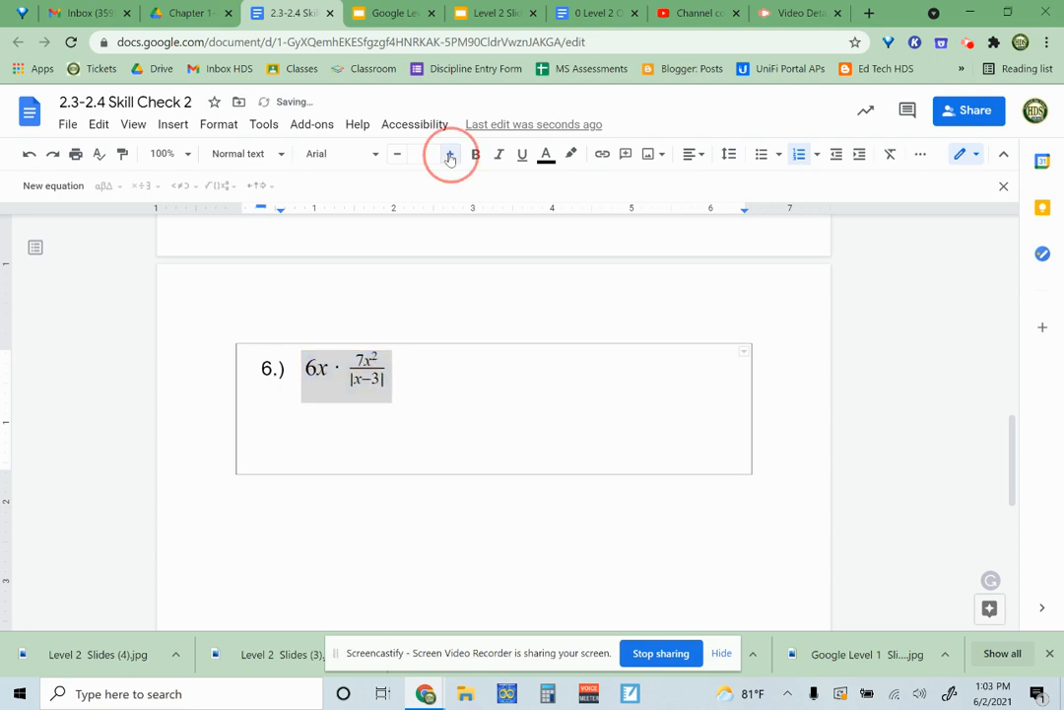
click(468, 387)
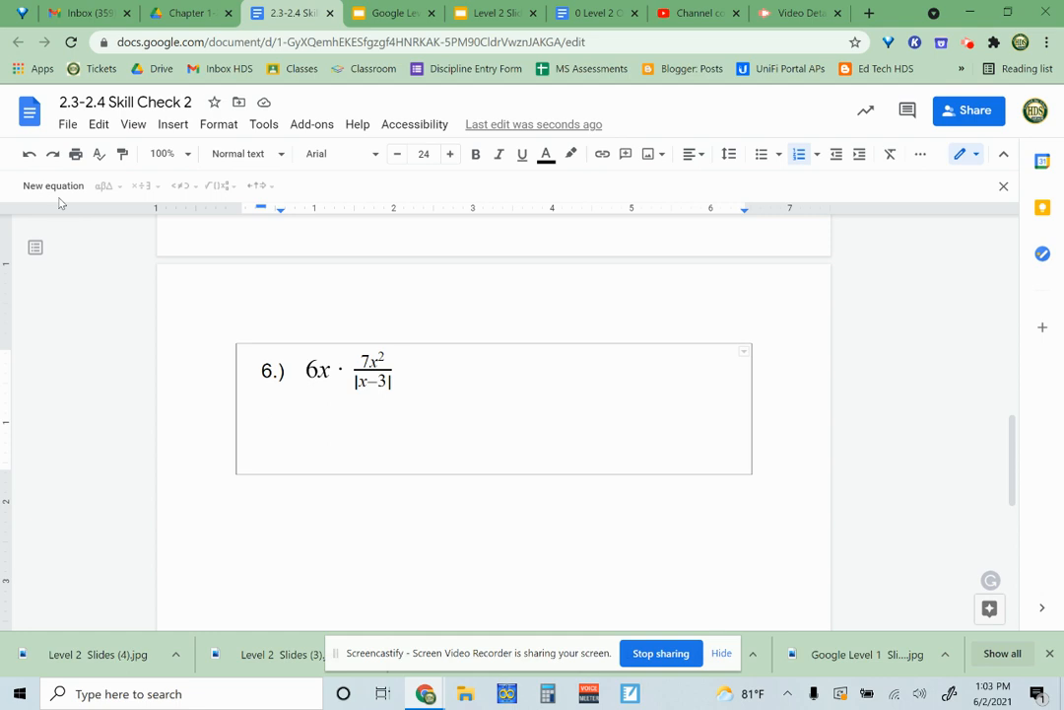
click(175, 124)
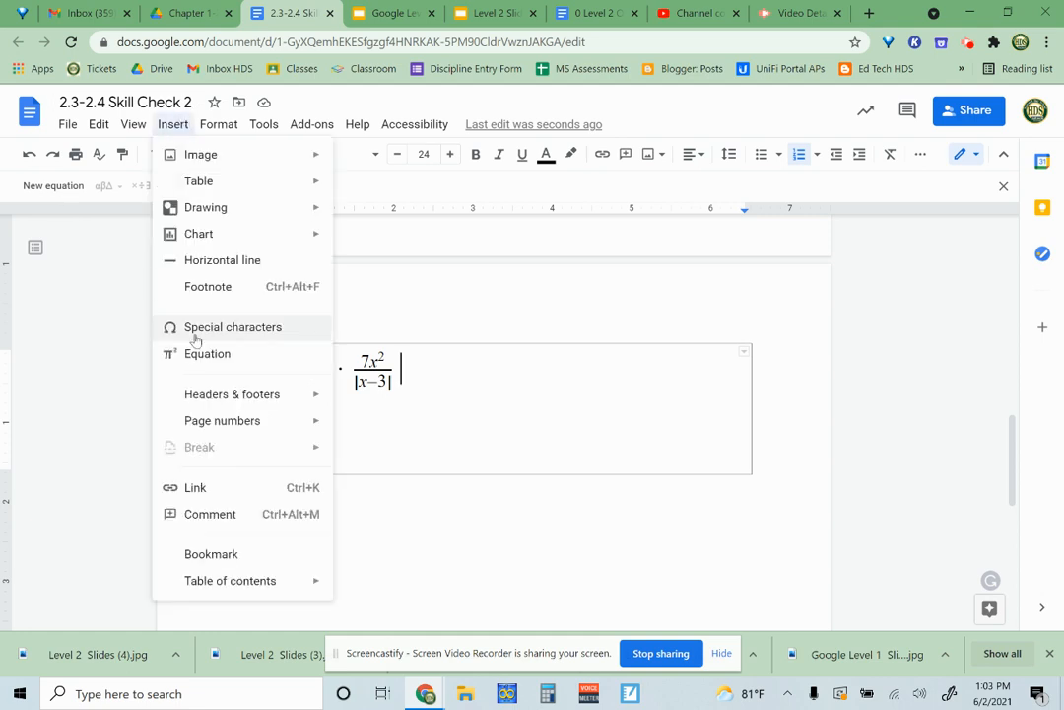
click(577, 421)
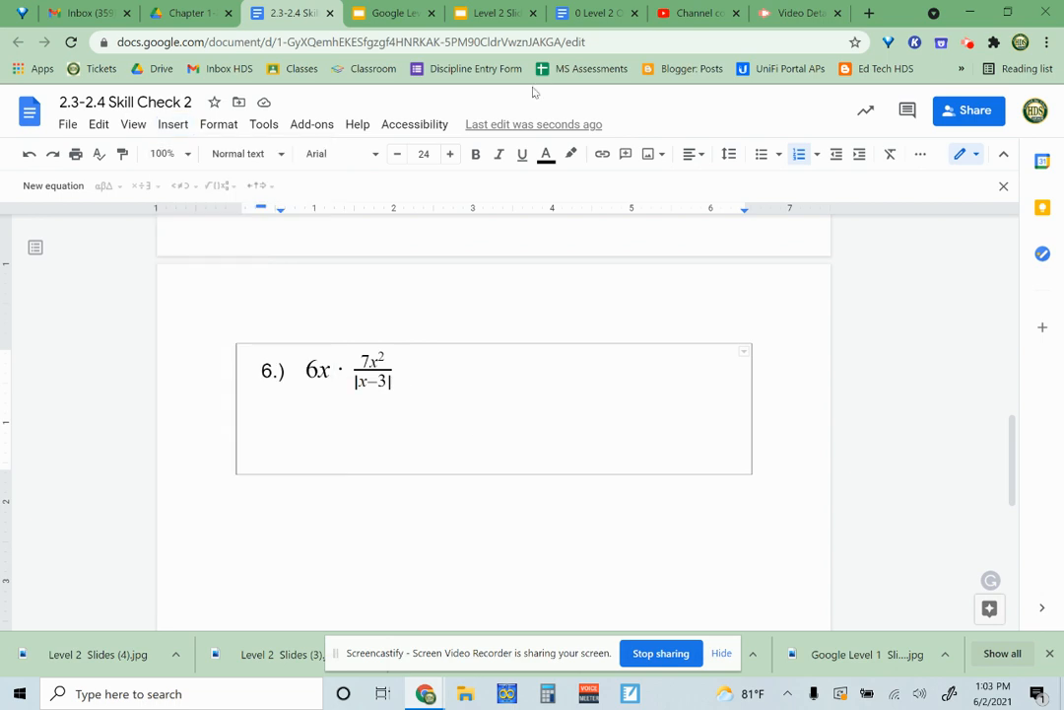